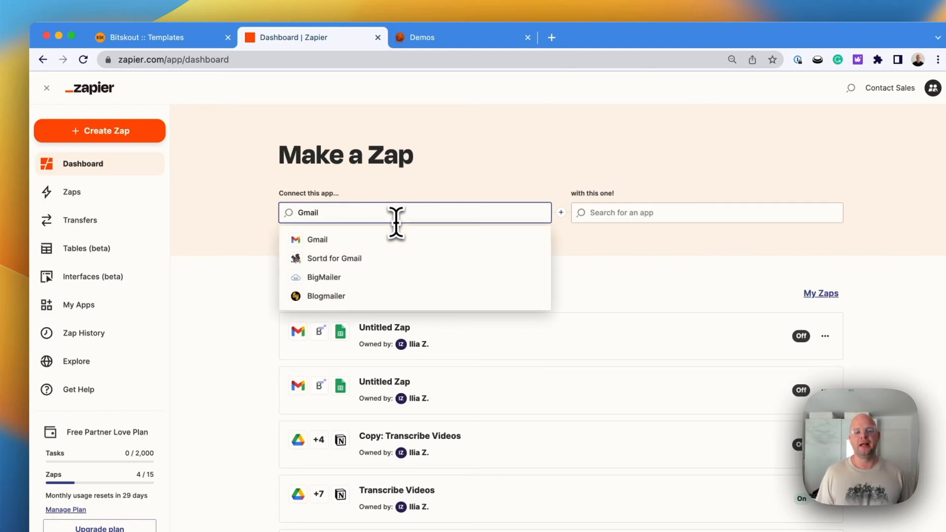
# Make a Zap that links Gmail's New Attachment trigger to Bitskout's Extract Data From CV (Resume) action
pyautogui.click(394, 239)
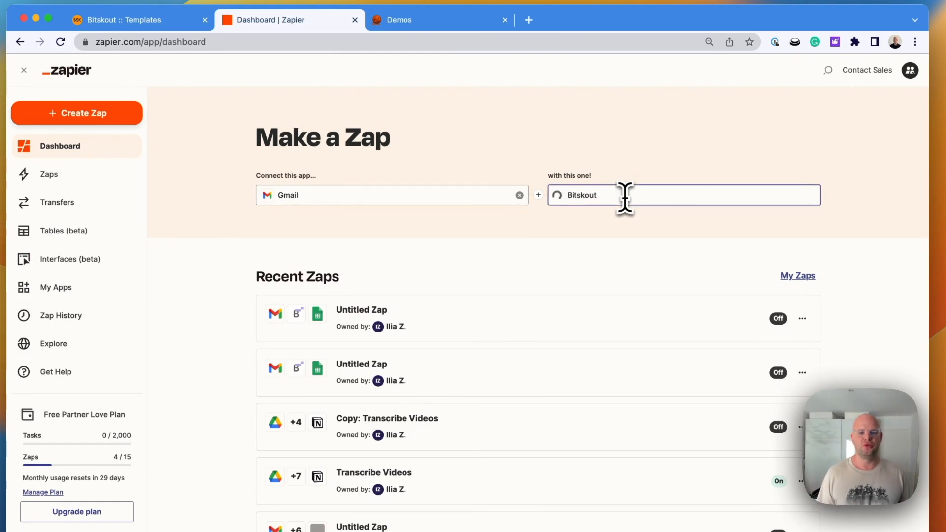
pyautogui.click(630, 223)
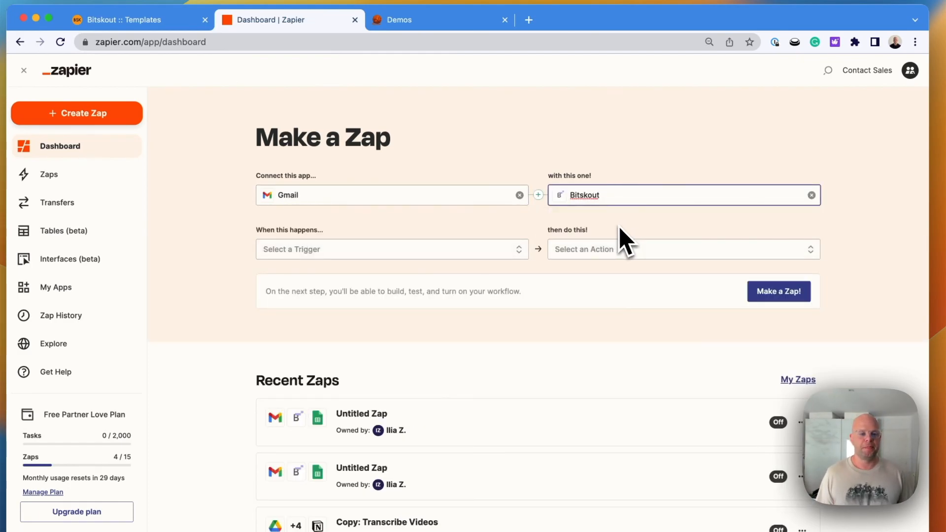
pyautogui.click(515, 249)
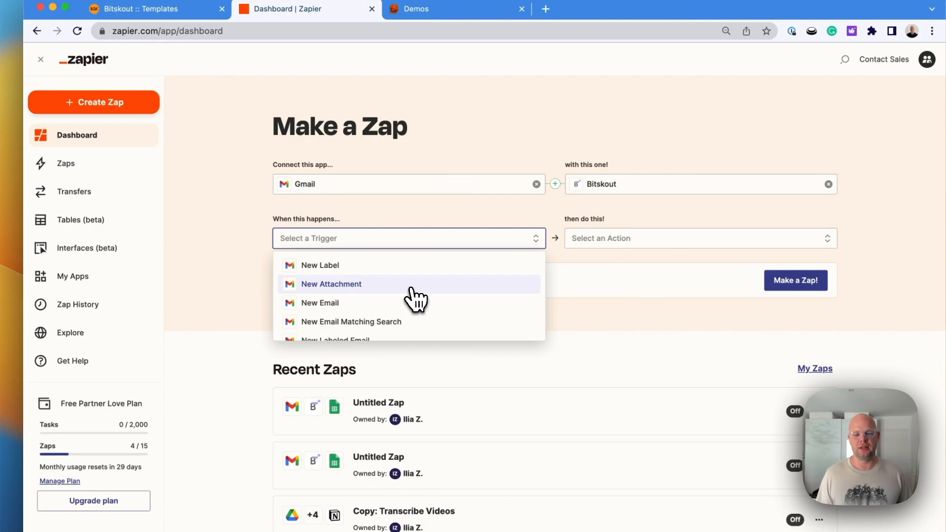
pyautogui.click(412, 290)
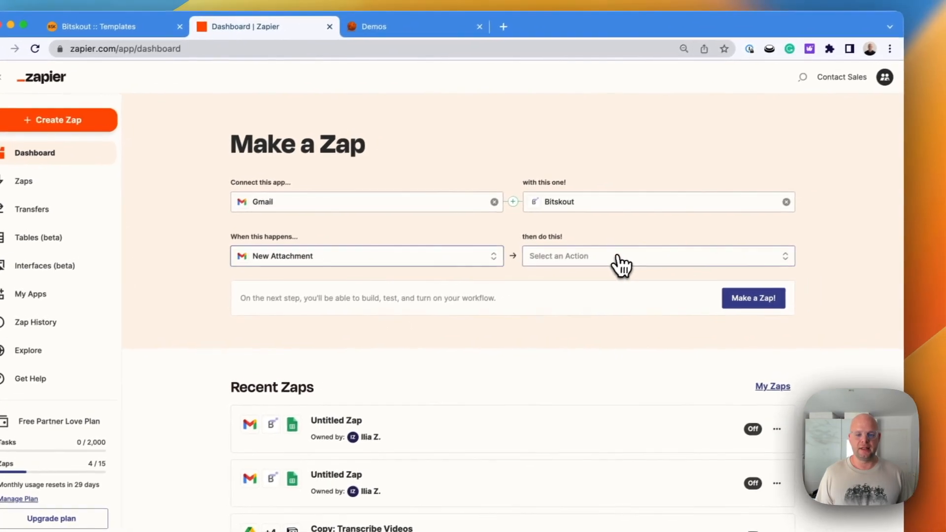
pyautogui.click(659, 246)
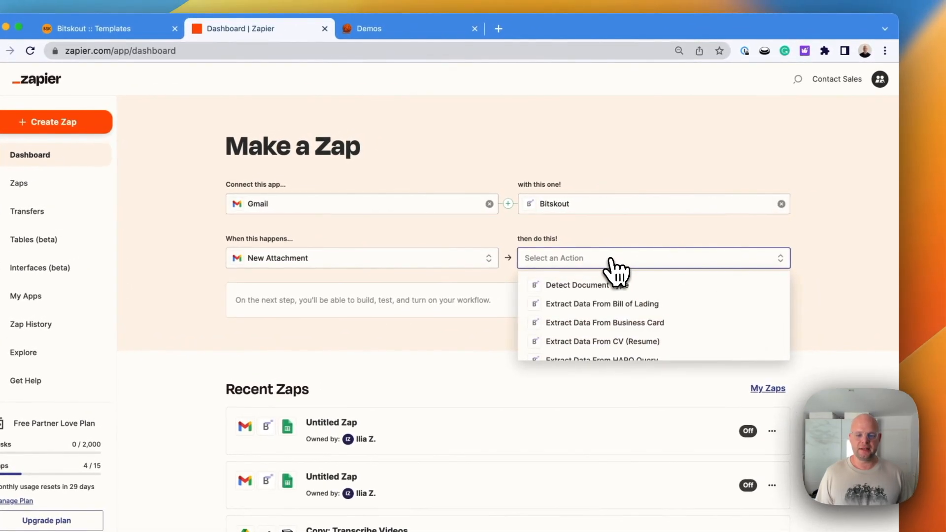
pyautogui.scroll(-1, 655, 315)
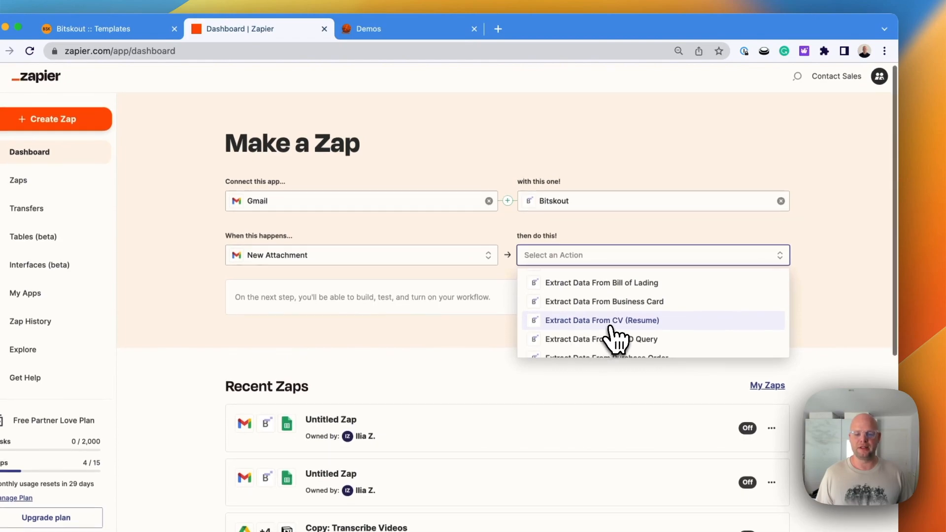
pyautogui.click(611, 323)
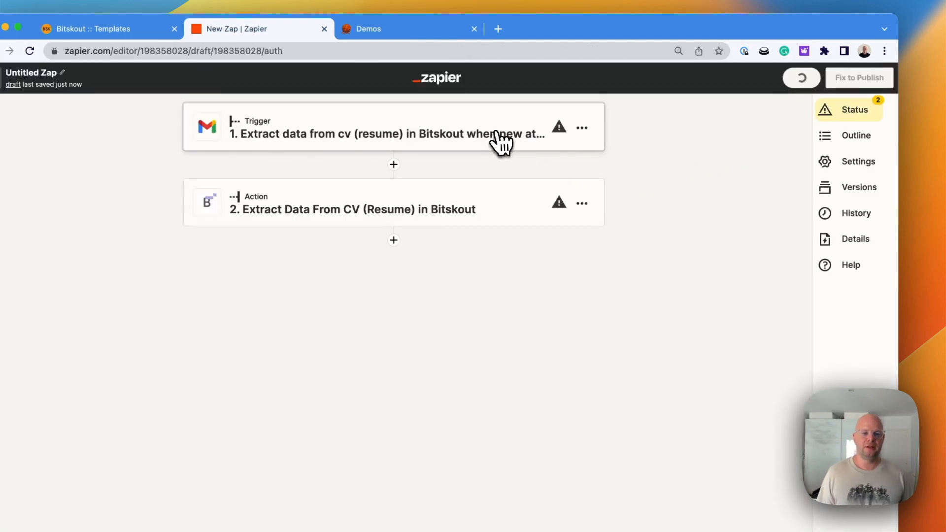
# Assign the existing Gmail account to the trigger and filter its attachments with a subject: search string
pyautogui.click(501, 143)
pyautogui.click(548, 240)
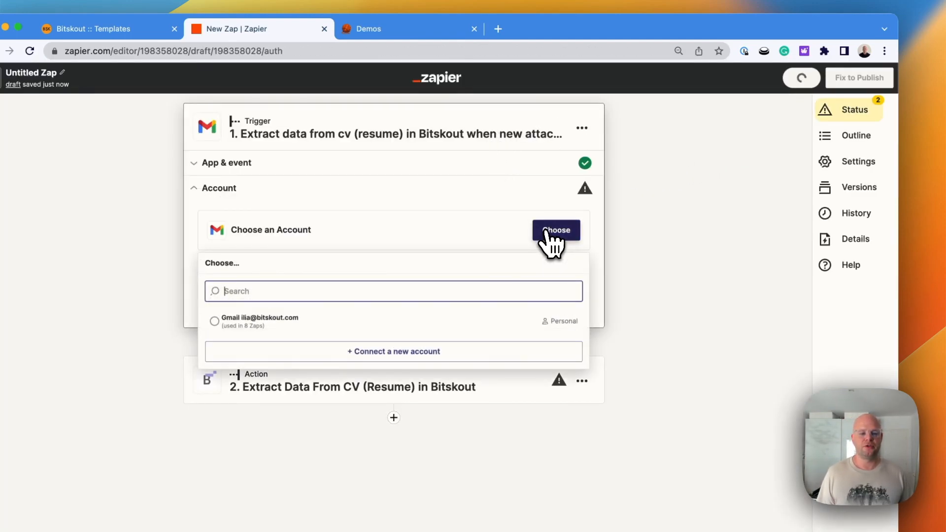
pyautogui.click(351, 326)
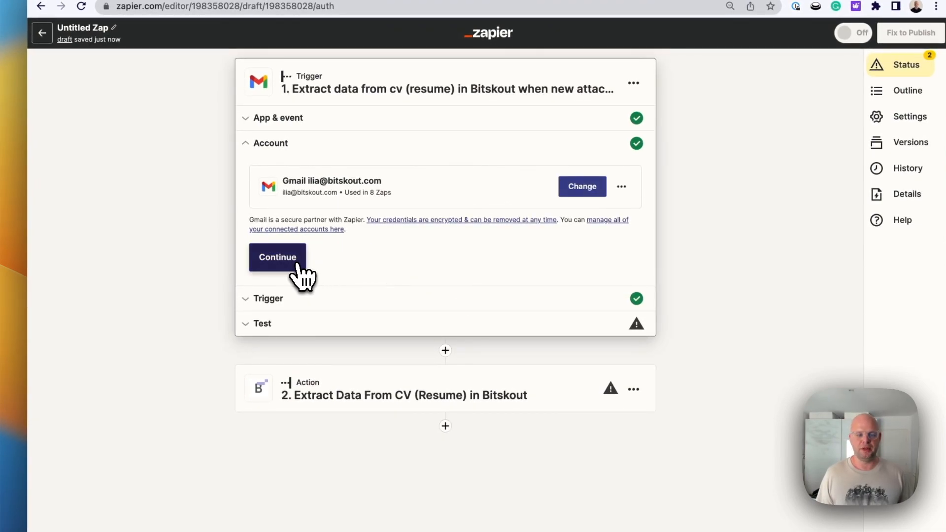
pyautogui.click(297, 266)
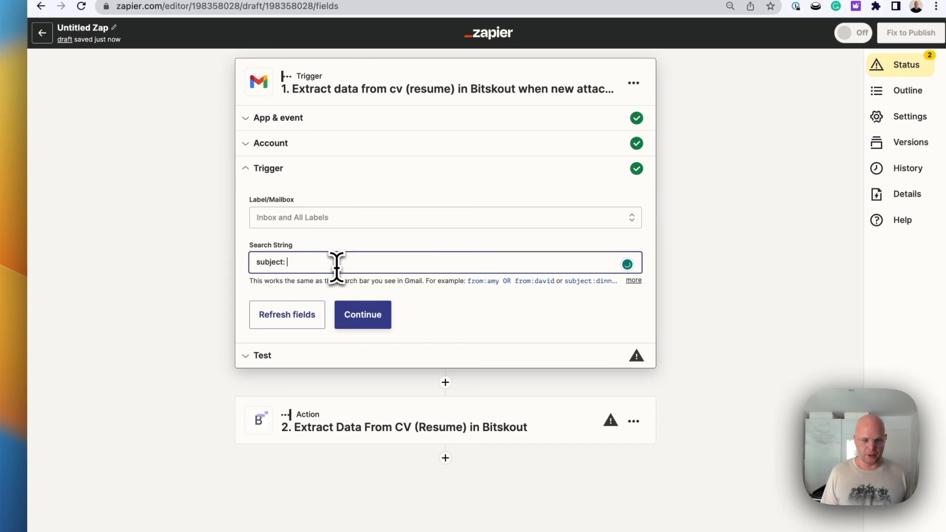
pyautogui.click(372, 315)
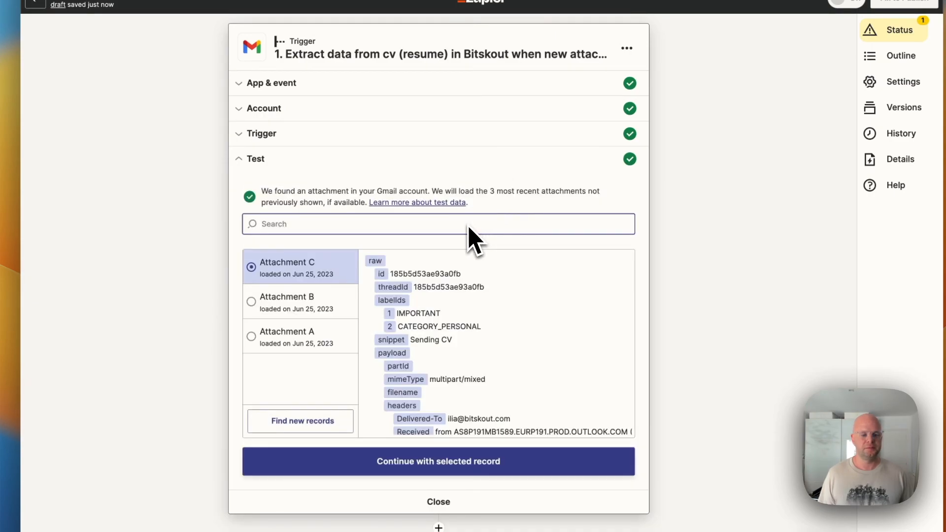
# Review the trigger's test records and continue with Attachment A, whose email subject is "[CV] test"
pyautogui.scroll(-15, 485, 345)
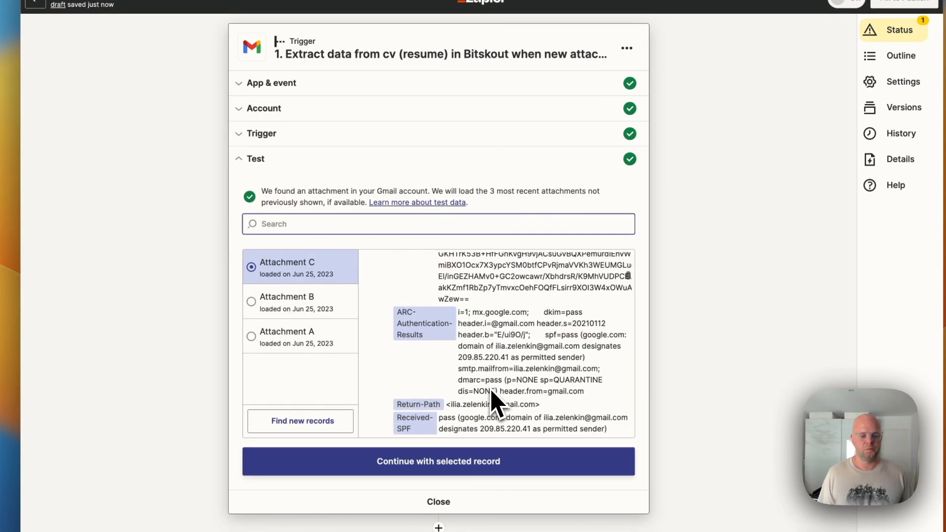
pyautogui.scroll(-10, 492, 402)
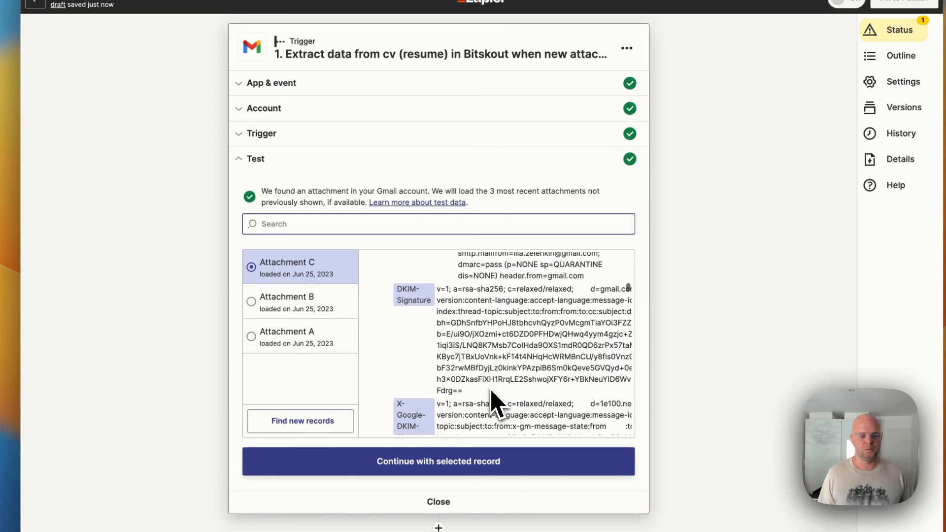
pyautogui.scroll(-4, 493, 401)
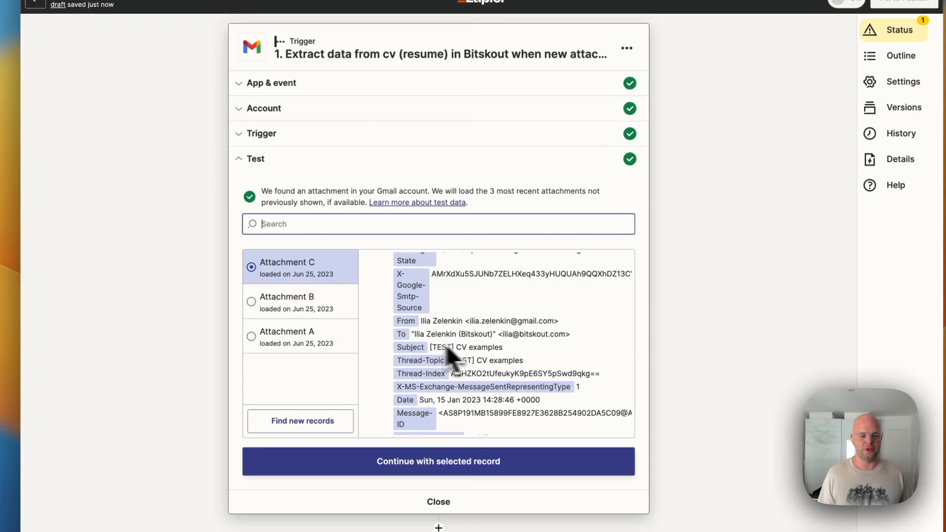
pyautogui.click(296, 339)
pyautogui.scroll(-5, 492, 348)
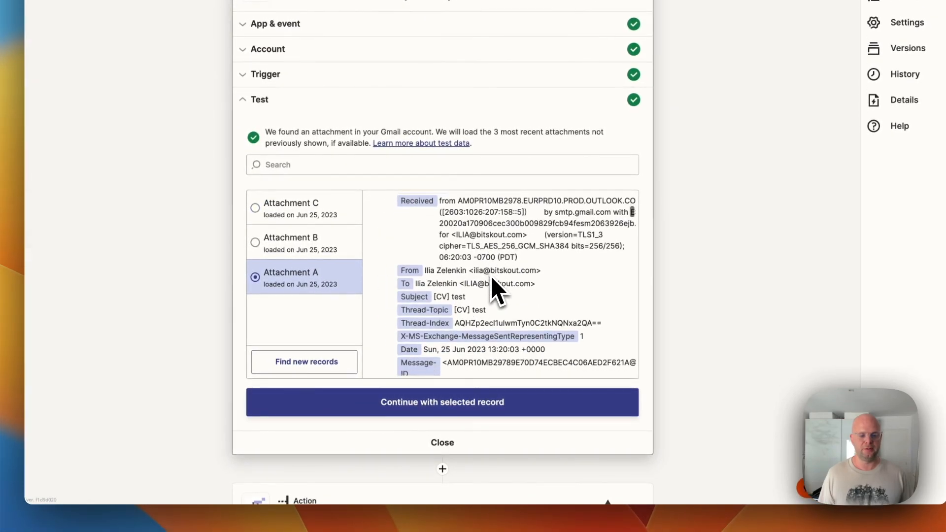
pyautogui.scroll(-1, 492, 286)
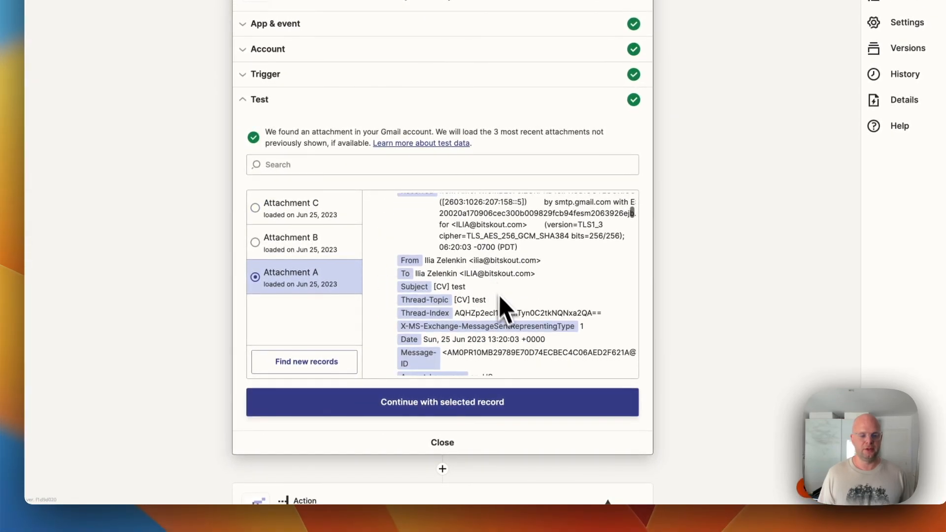
pyautogui.click(502, 409)
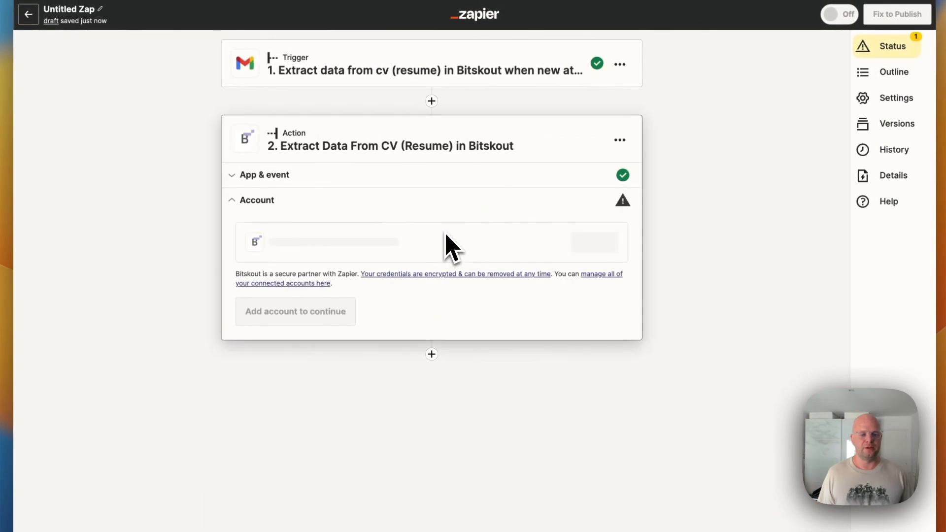
# Assign the existing Bitskout (1.0.0) account to the CV extraction action and continue to its fields
pyautogui.click(593, 247)
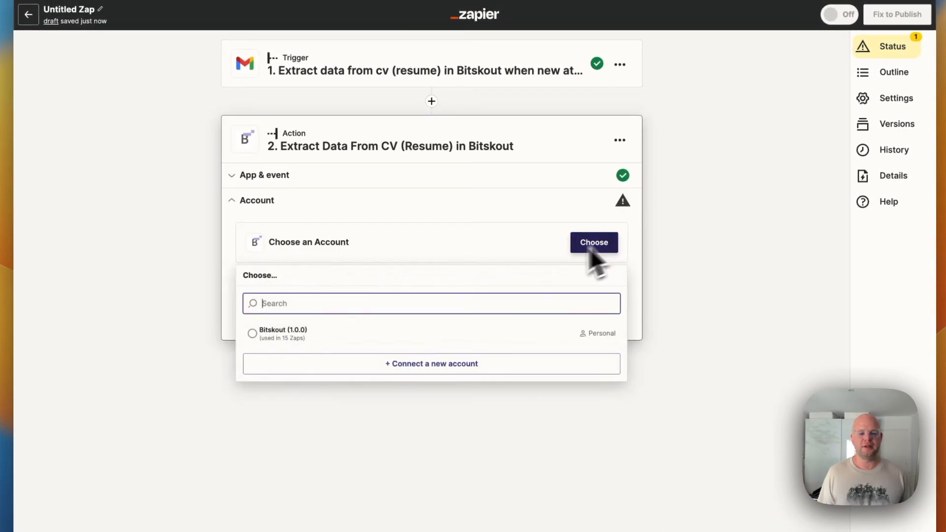
pyautogui.click(413, 337)
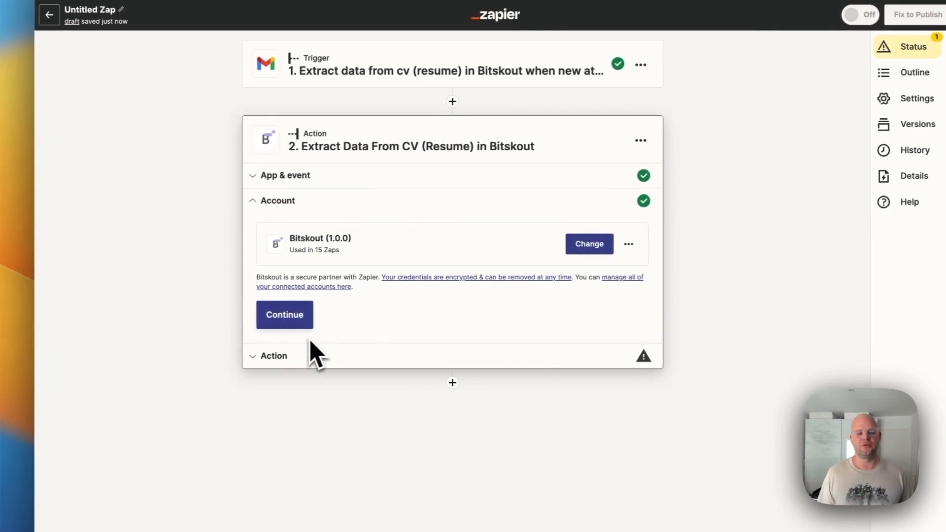
pyautogui.click(309, 325)
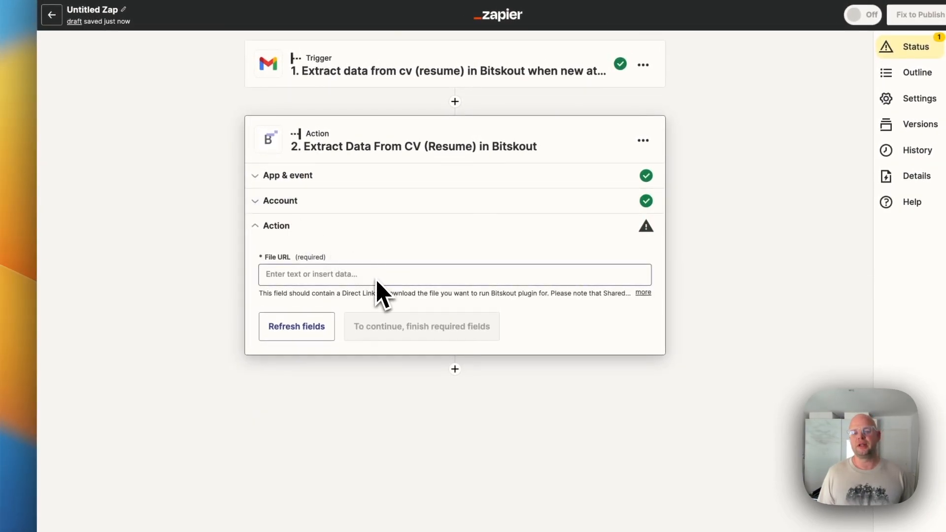
# Map the Bitskout action's File URL to the Attachment field from the Gmail trigger and continue to the test
pyautogui.click(309, 272)
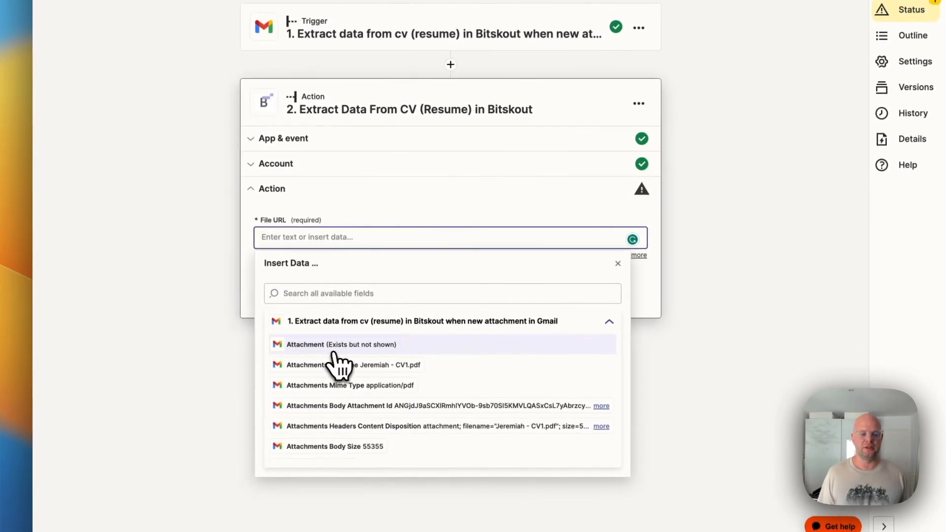
pyautogui.click(374, 351)
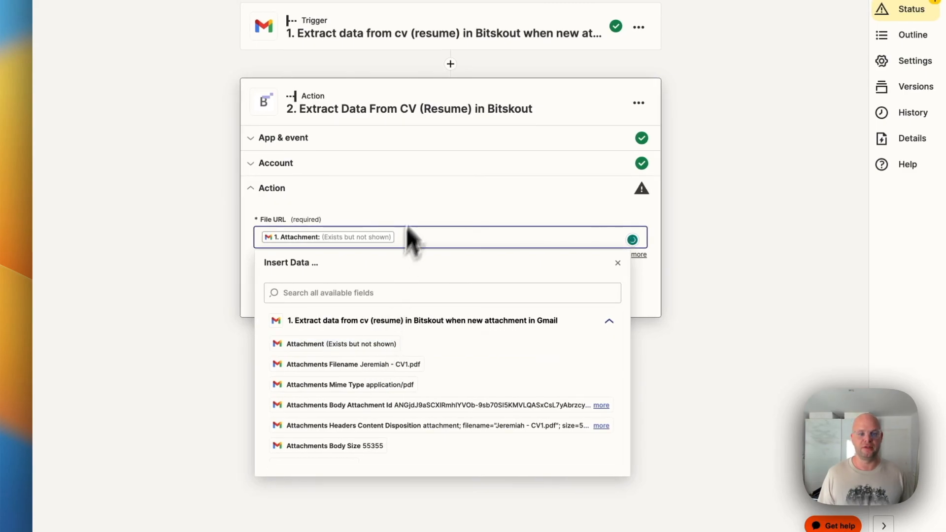
pyautogui.click(421, 202)
pyautogui.click(389, 283)
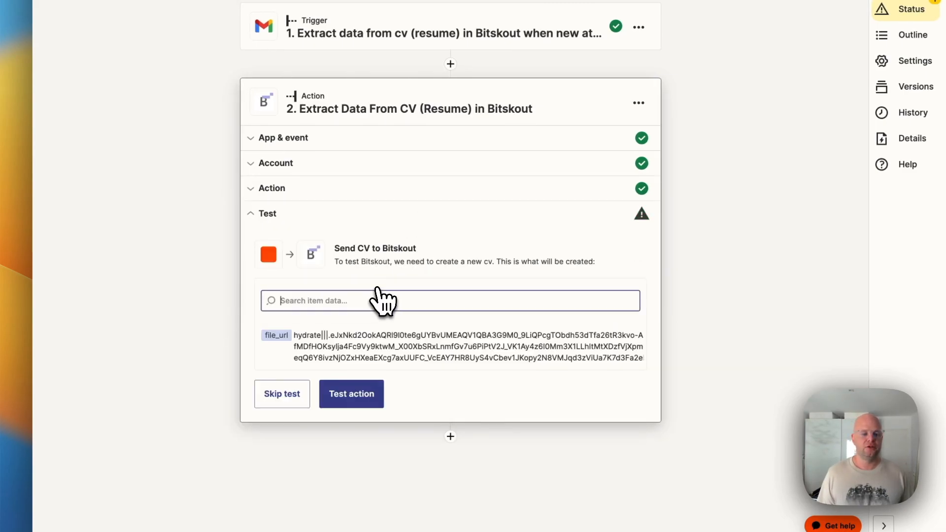
# Test the Bitskout action and review the data it extracts from the CV
pyautogui.click(373, 390)
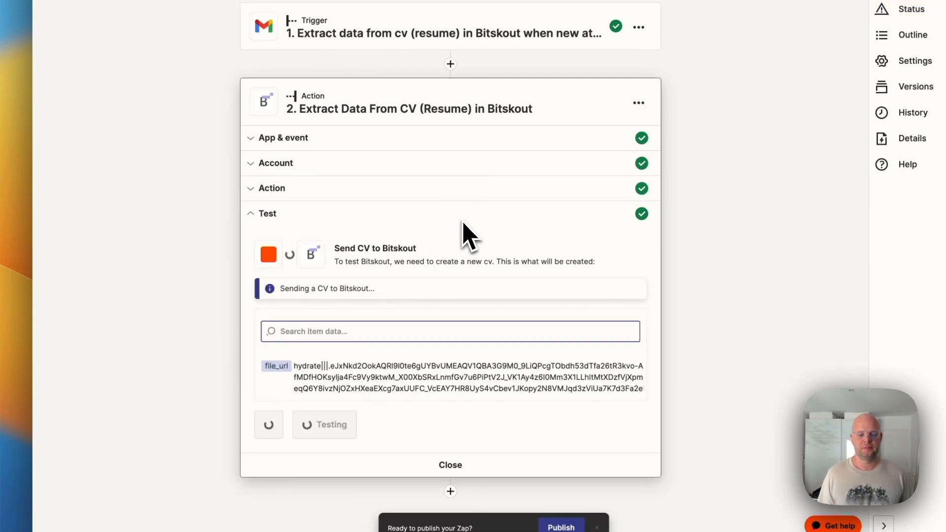
pyautogui.scroll(-3, 468, 235)
pyautogui.scroll(-5, 417, 281)
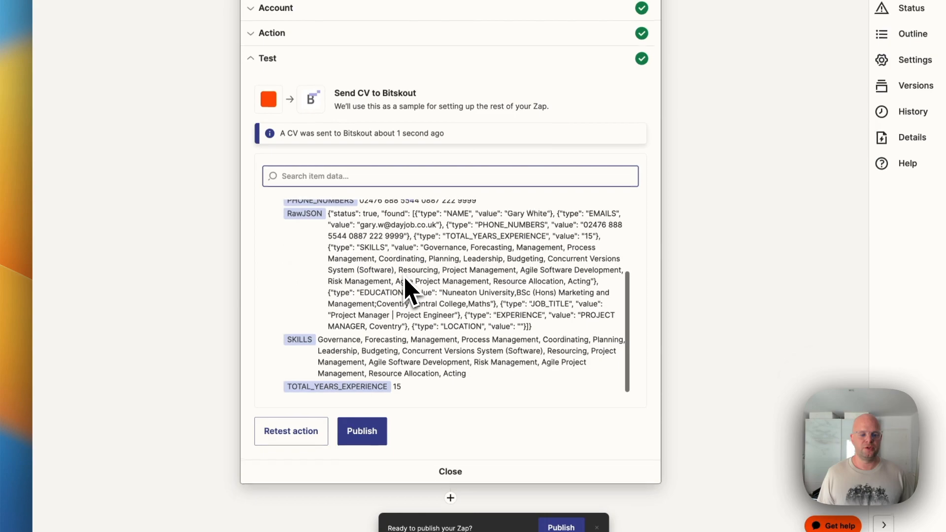
pyautogui.scroll(5, 422, 284)
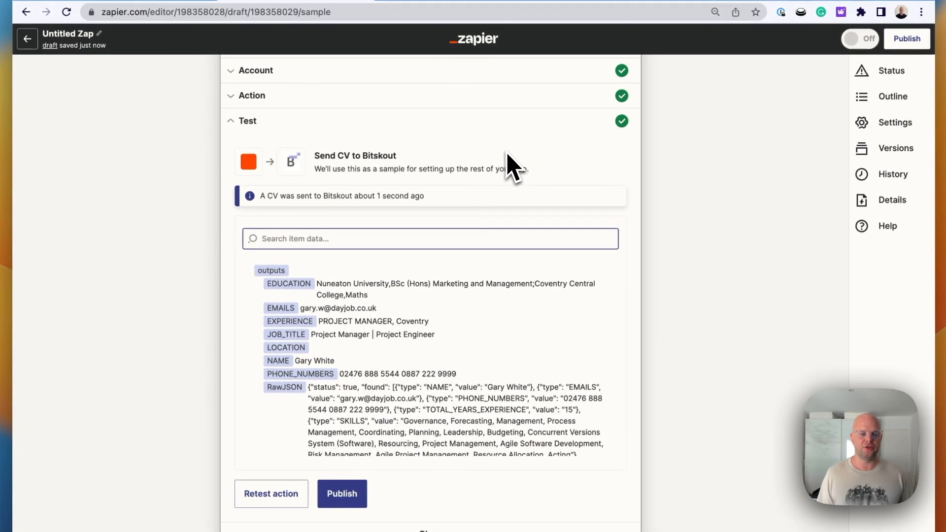
pyautogui.scroll(-5, 433, 394)
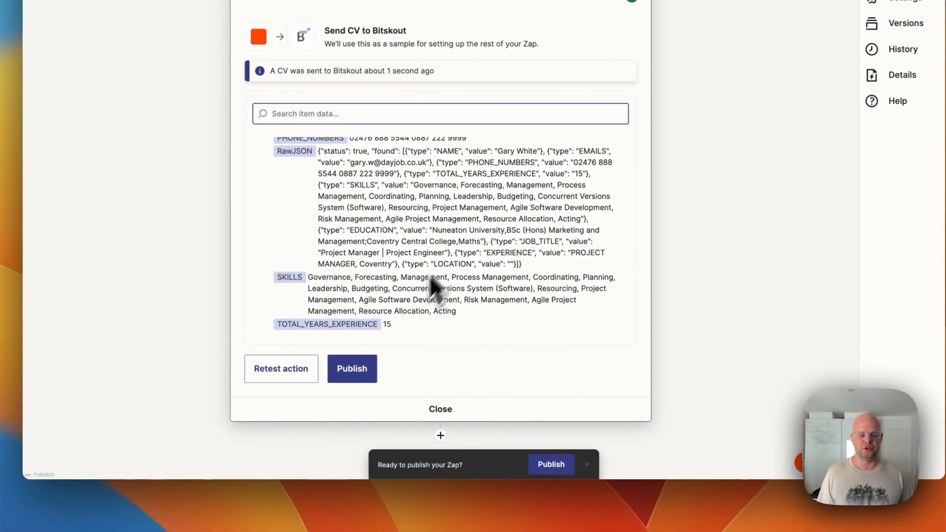
# Close the Bitskout step and add Notion as the third action of the Zap
pyautogui.click(441, 410)
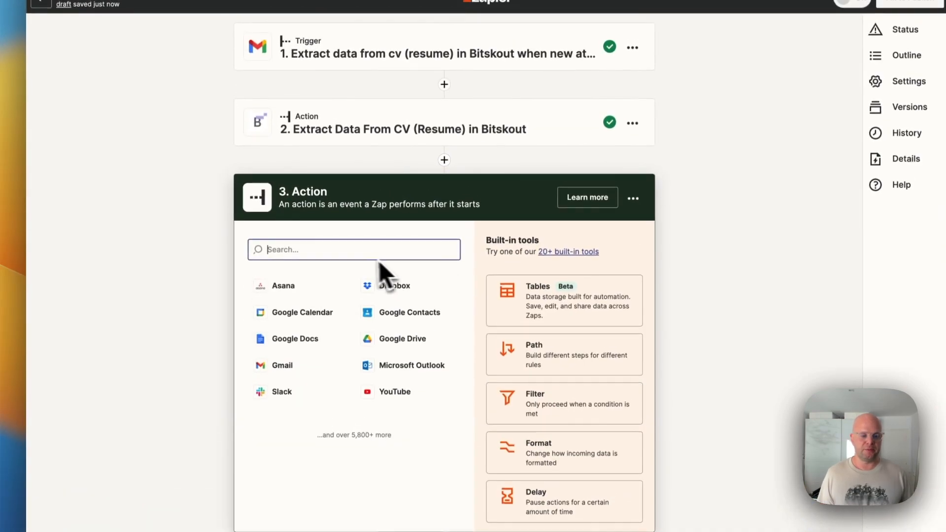
pyautogui.write('Da')
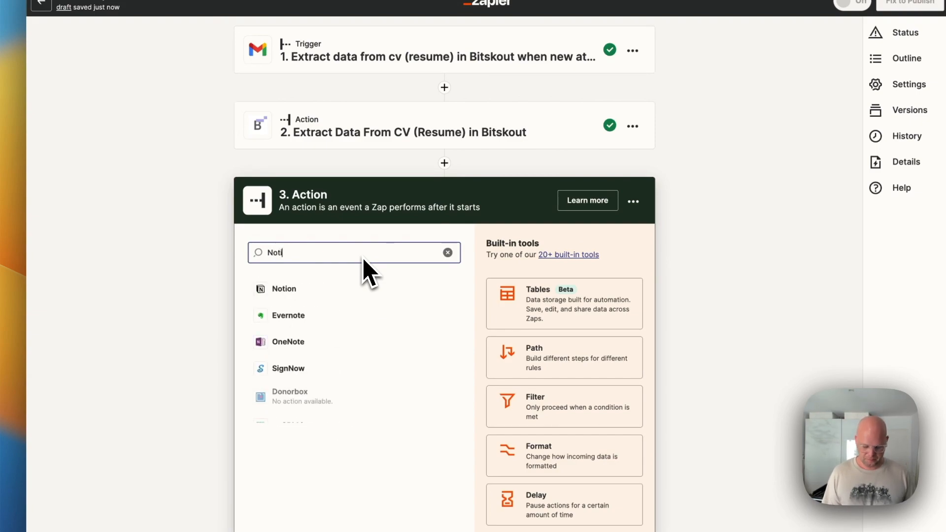
pyautogui.click(361, 288)
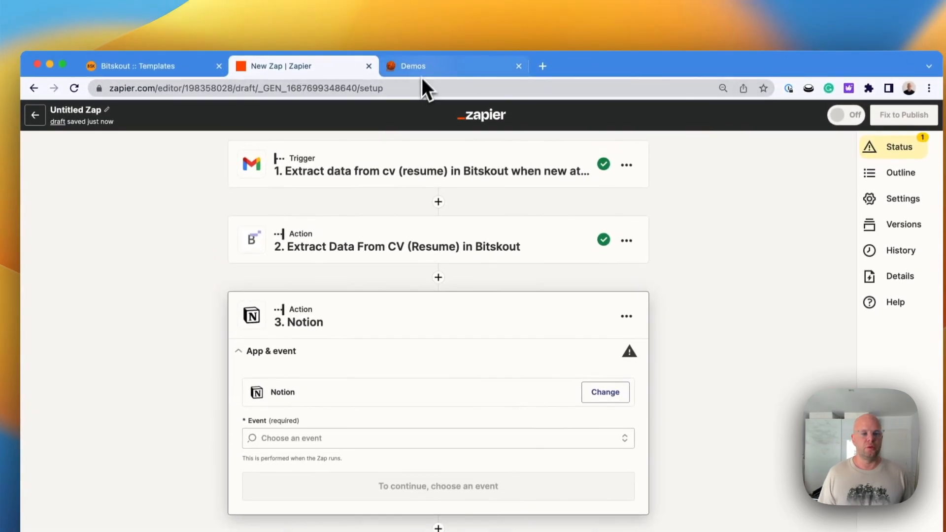
# Check the CV DB table on Notion's Demos page, and set the Zap's Notion event to Create Database Item
pyautogui.click(421, 72)
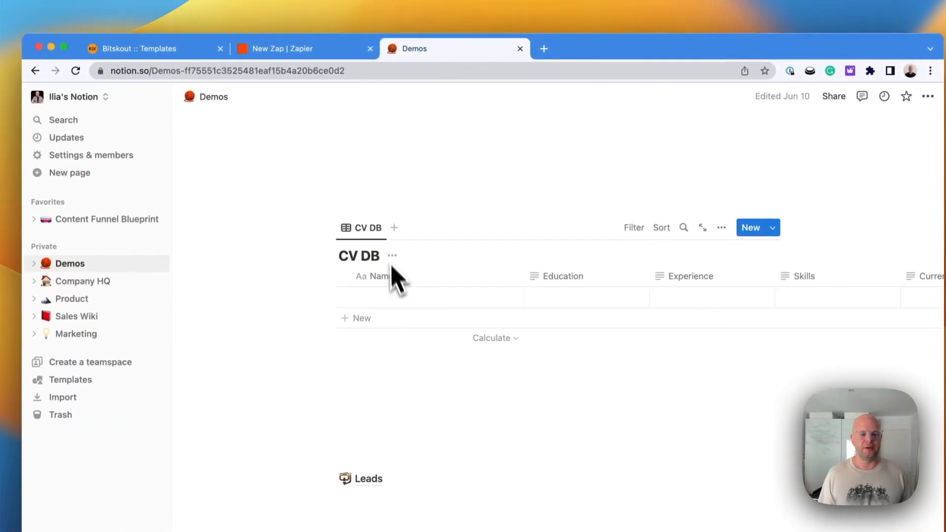
pyautogui.hscroll(-3, 472, 302)
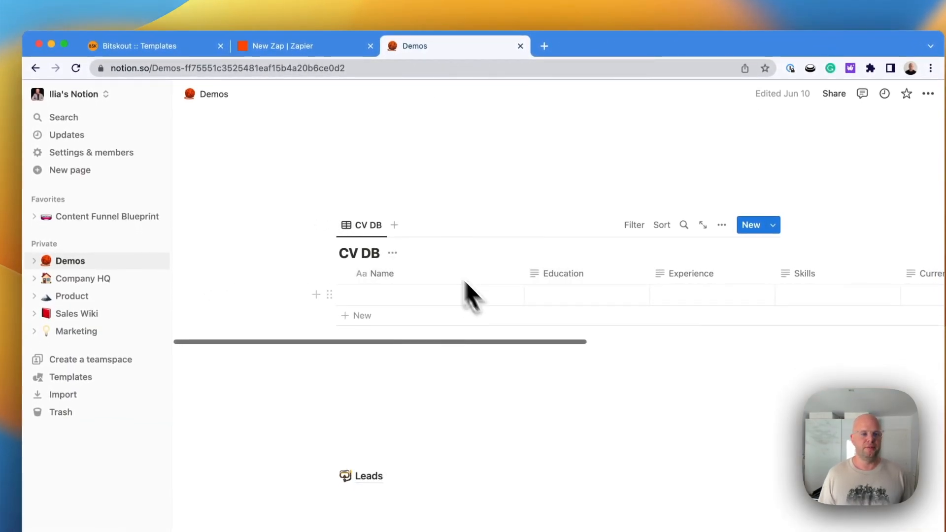
pyautogui.click(320, 46)
pyautogui.click(386, 421)
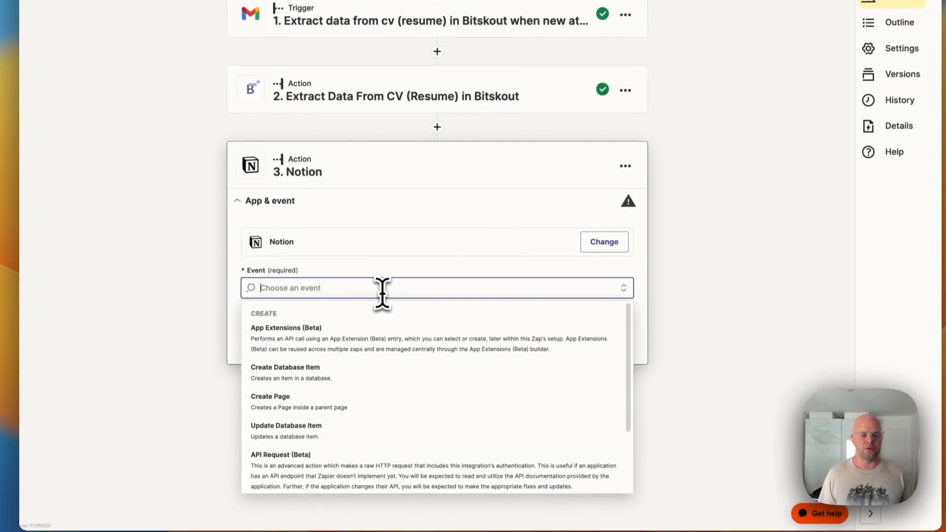
pyautogui.click(323, 378)
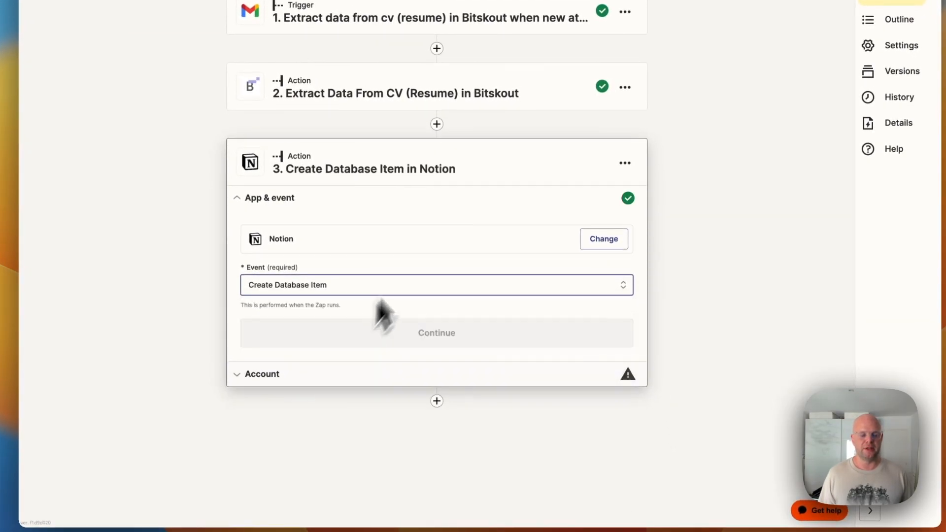
pyautogui.click(432, 336)
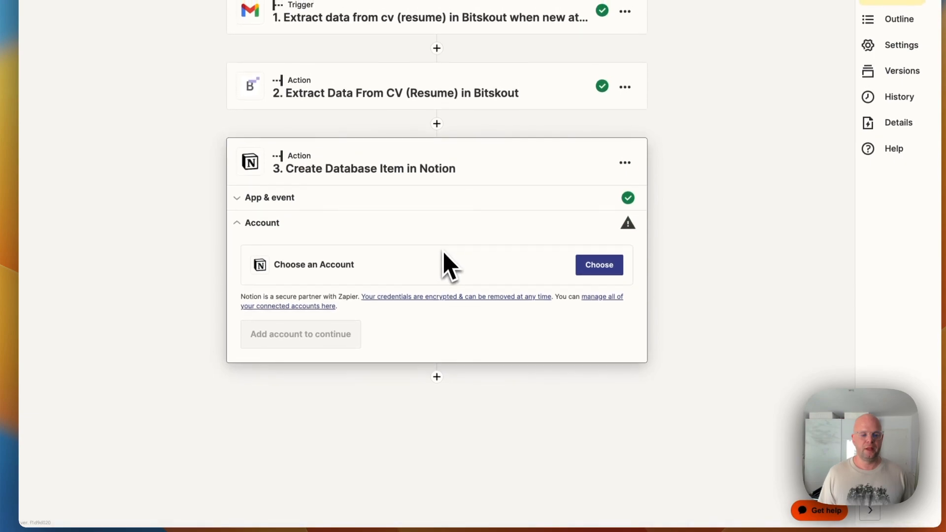
# Choose the Bitskout Notion account marked #2 for the Create Database Item step and continue to the action setup
pyautogui.click(598, 266)
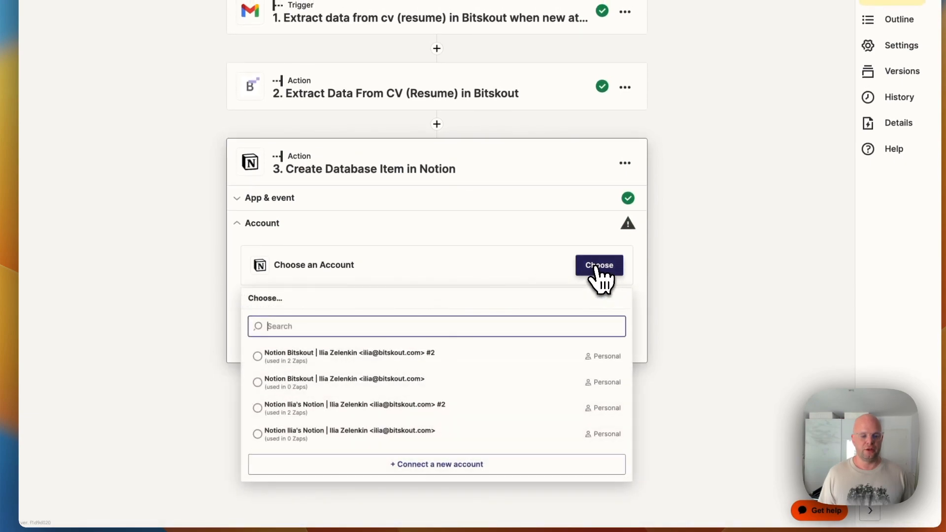
pyautogui.click(500, 364)
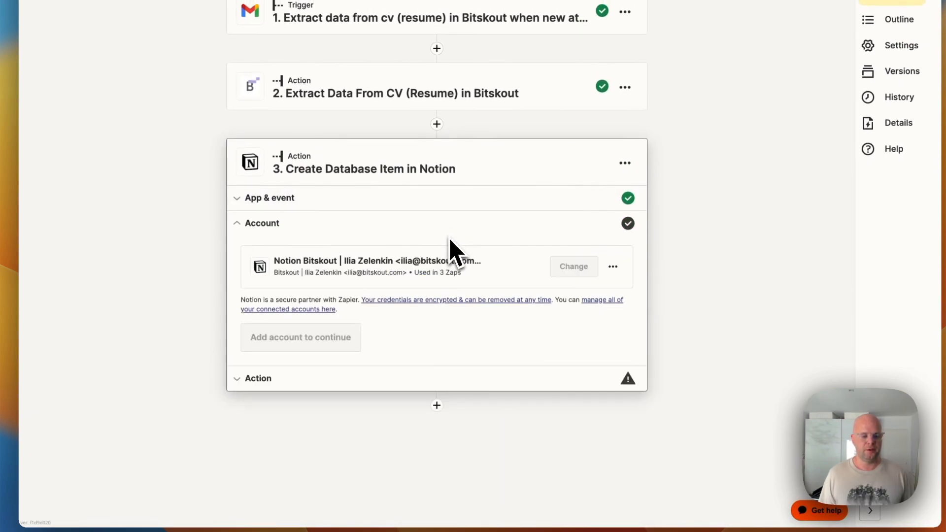
pyautogui.click(291, 340)
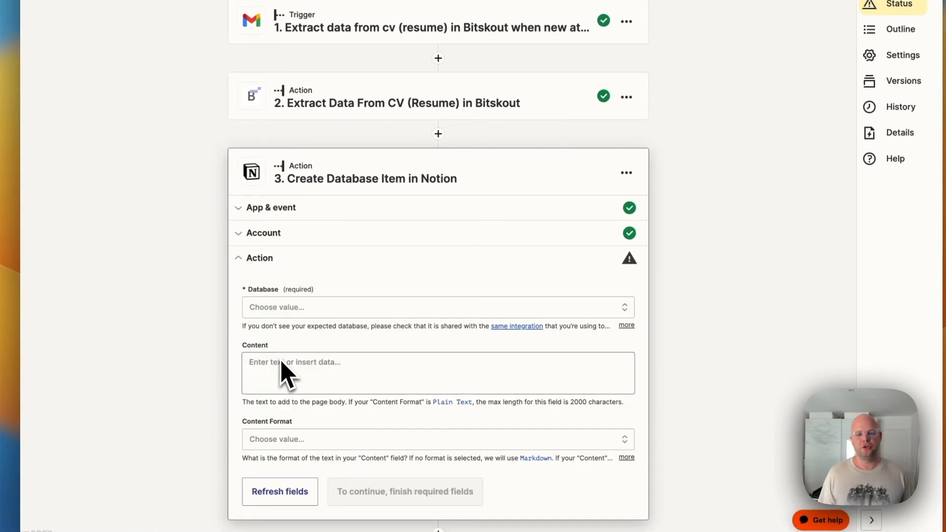
# Select CV DB as the database in which the Notion action creates items
pyautogui.click(326, 311)
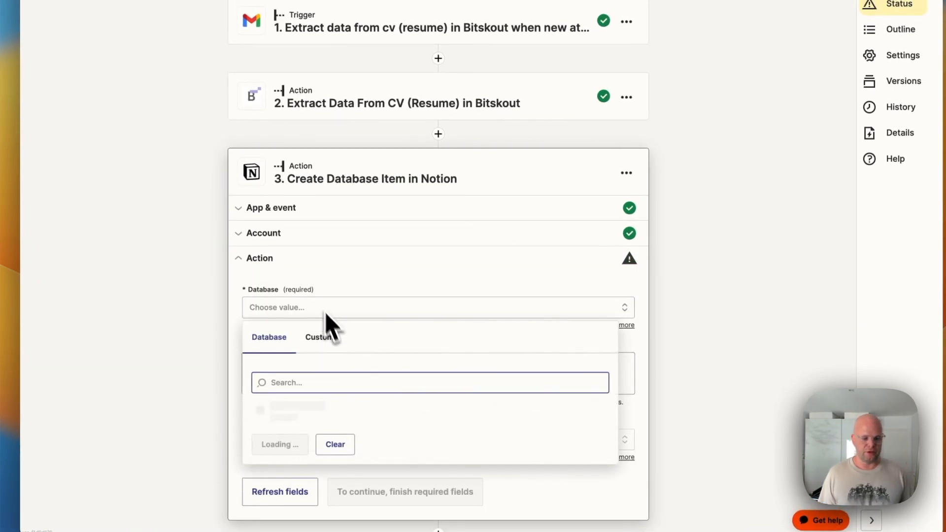
pyautogui.scroll(-1, 394, 397)
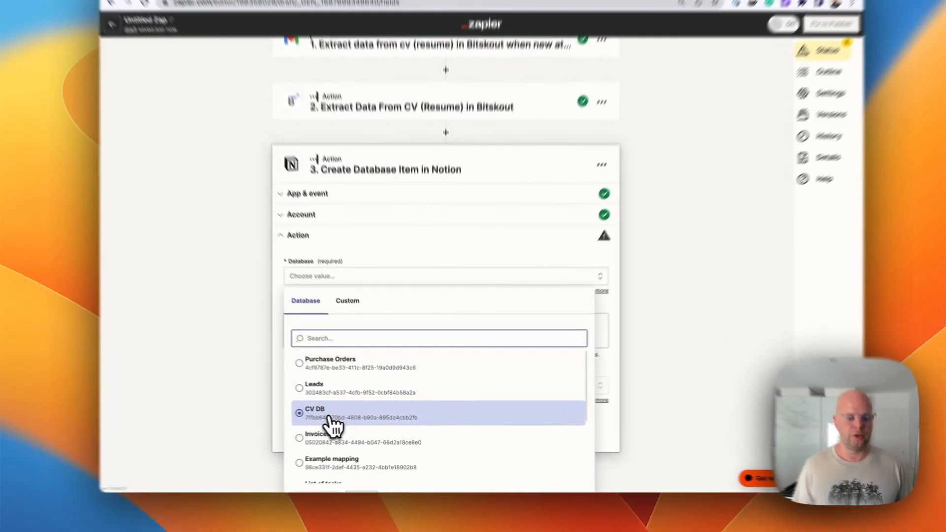
pyautogui.click(329, 415)
pyautogui.scroll(-5, 445, 313)
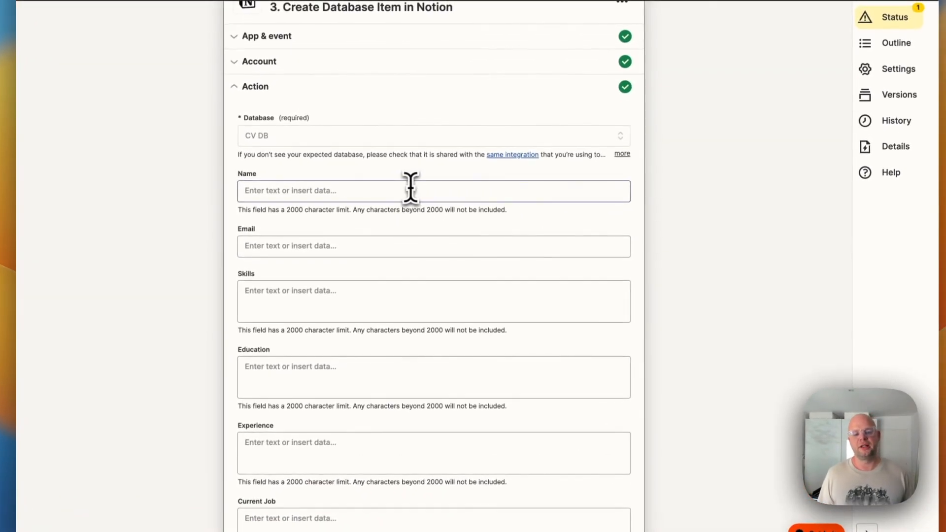
# Map the Notion item's Name field to the Name value from the Bitskout extraction step
pyautogui.click(418, 147)
pyautogui.click(592, 303)
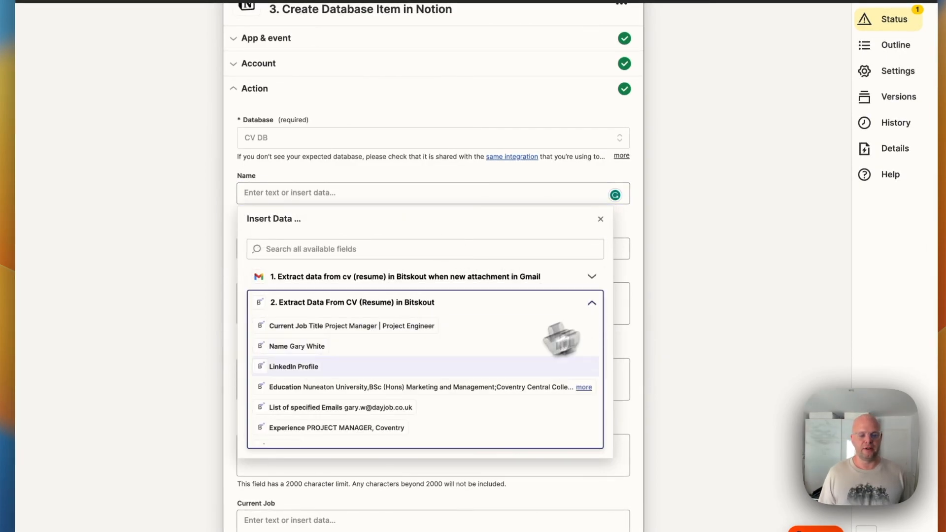
pyautogui.click(308, 346)
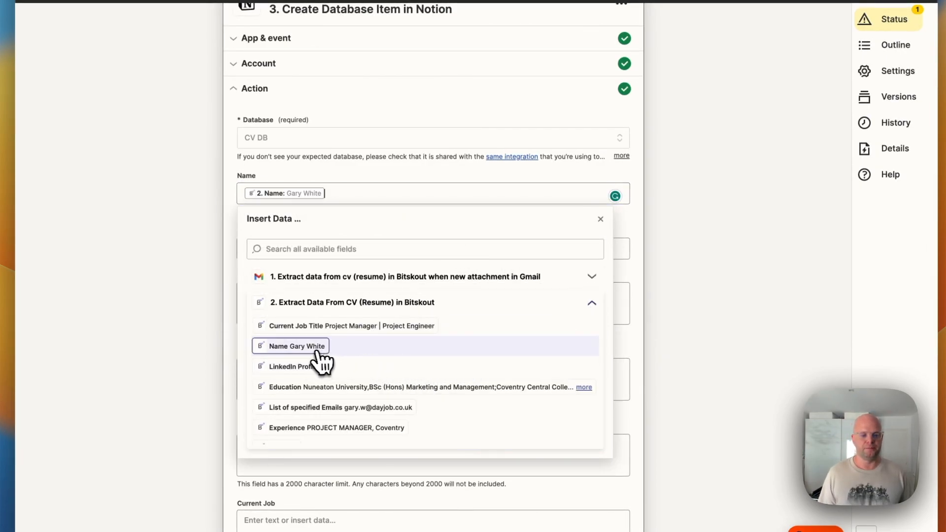
pyautogui.click(488, 181)
# Map the Notion item's Email field to List of specified Emails from the Bitskout extraction step
pyautogui.click(355, 253)
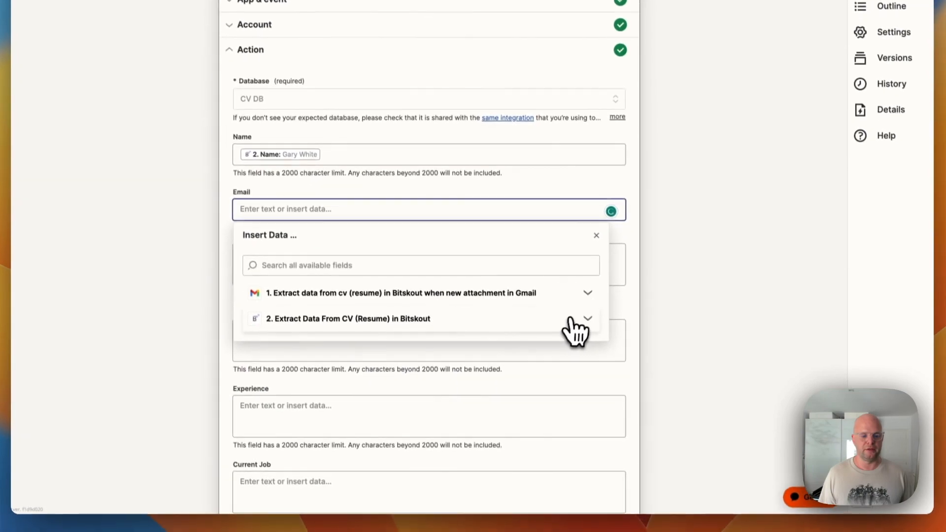
pyautogui.click(576, 357)
pyautogui.scroll(-3, 381, 386)
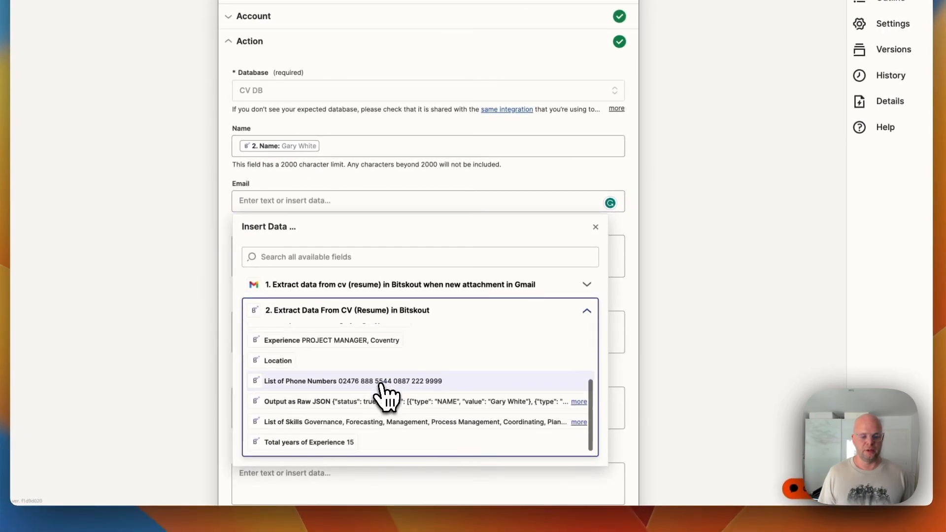
pyautogui.scroll(5, 385, 398)
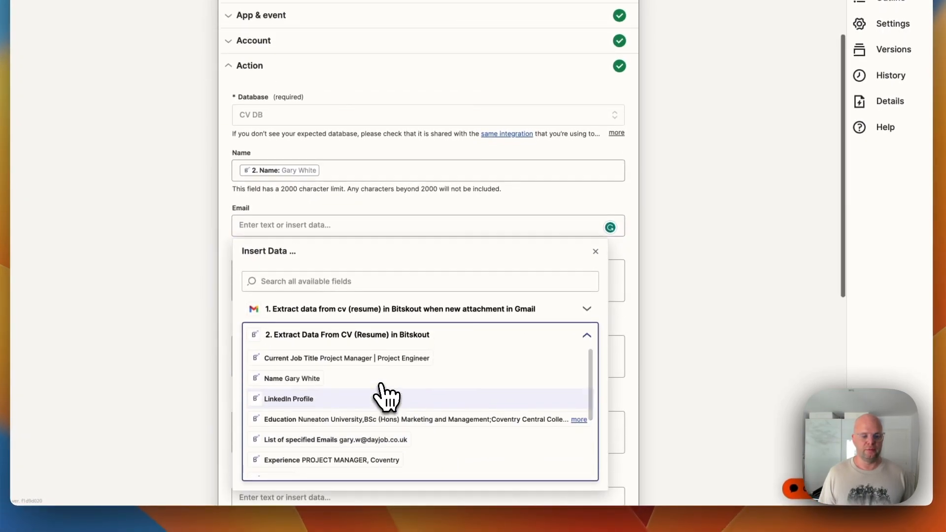
pyautogui.click(387, 397)
# Map the Notion item's Skills field to List of Skills from the Bitskout extraction step
pyautogui.click(566, 276)
pyautogui.click(577, 397)
pyautogui.scroll(-5, 412, 275)
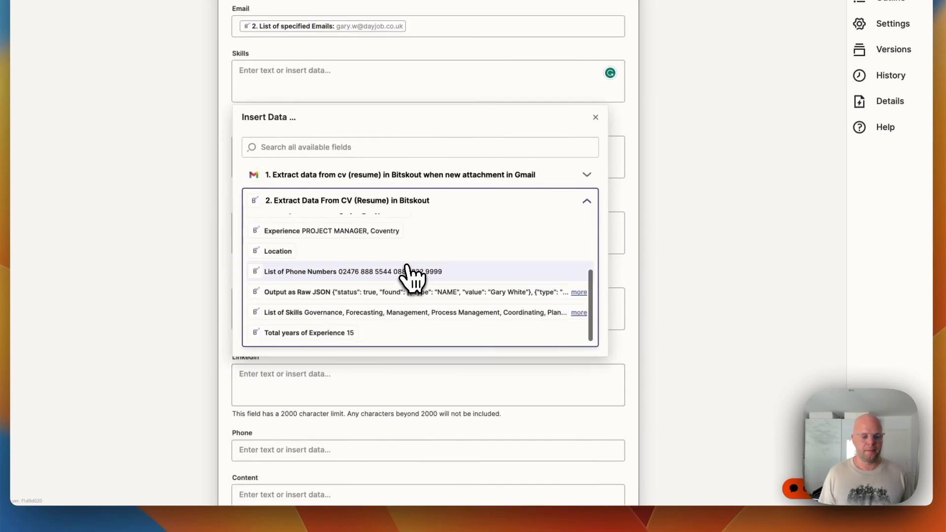
pyautogui.click(444, 313)
pyautogui.click(622, 319)
# Continue past the field mapping and test the Notion action by sending a database item to CV DB
pyautogui.scroll(-8, 421, 374)
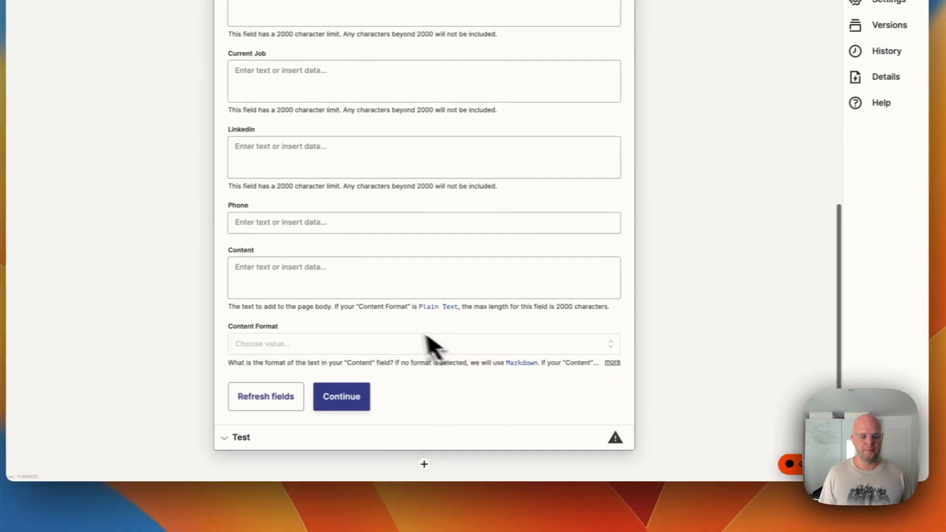
pyautogui.click(369, 377)
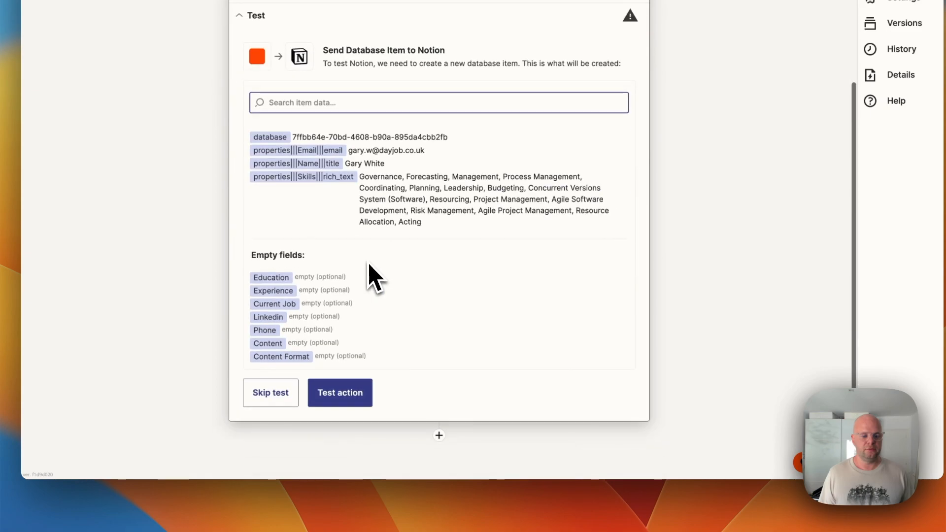
pyautogui.click(353, 407)
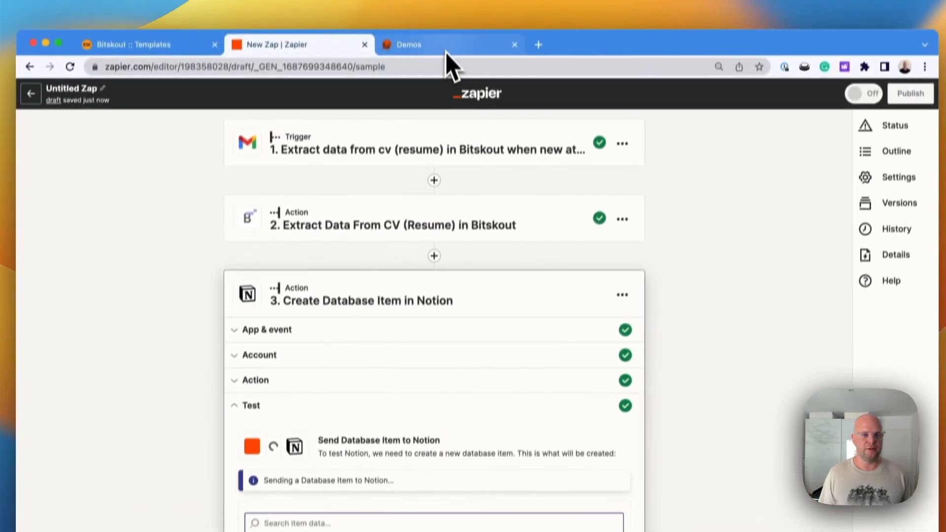
# Switch to Notion's Demos page and check the candidate row across the columns of the CV DB table
pyautogui.click(444, 49)
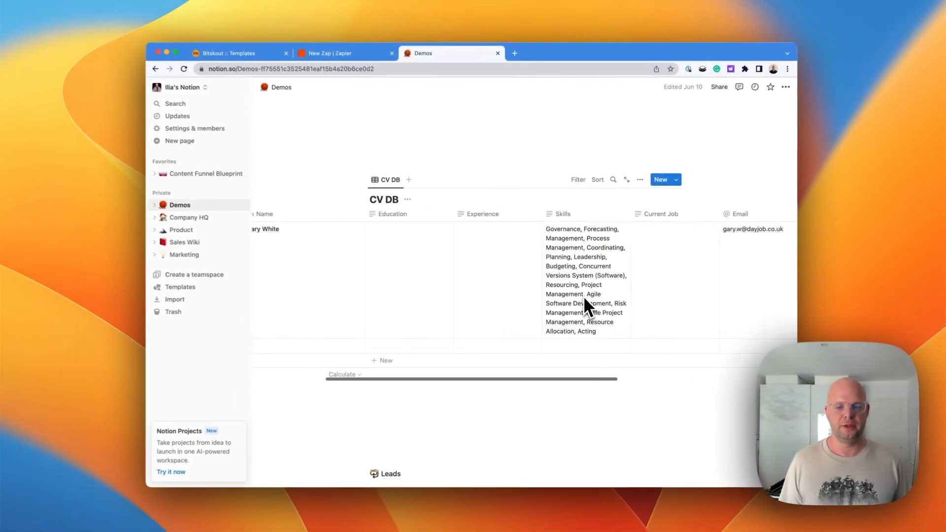
pyautogui.hscroll(5, 609, 301)
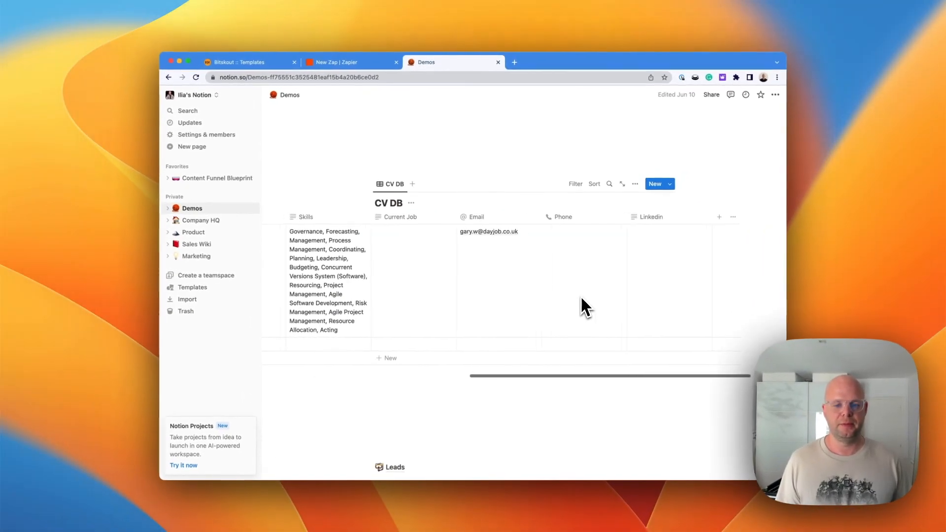
pyautogui.hscroll(-5, 641, 295)
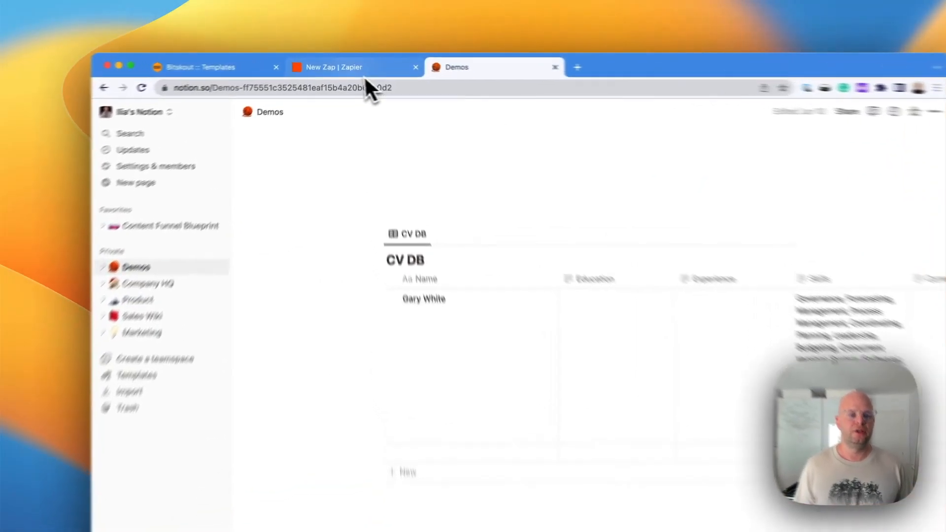
# Return to the Zap in Zapier and add Notion as its fourth action
pyautogui.click(357, 65)
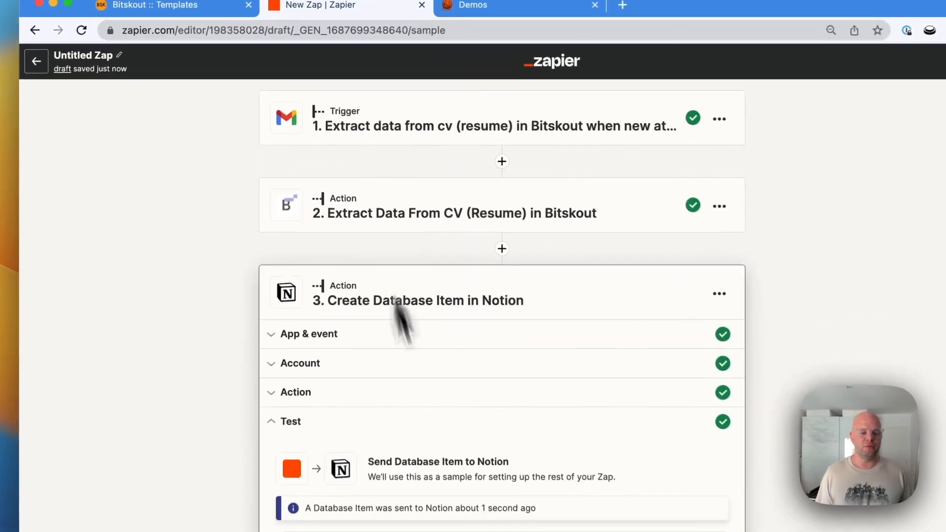
pyautogui.scroll(-4, 395, 251)
pyautogui.click(462, 443)
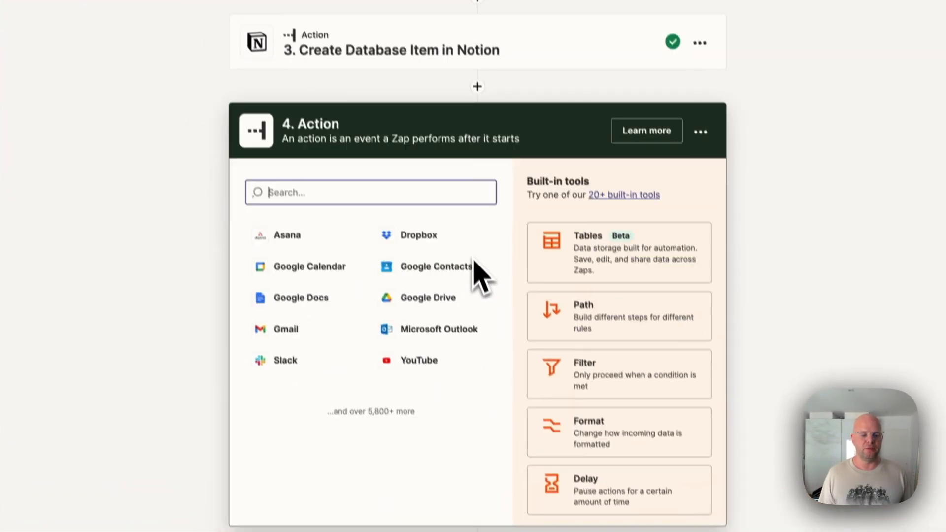
pyautogui.write('Notion')
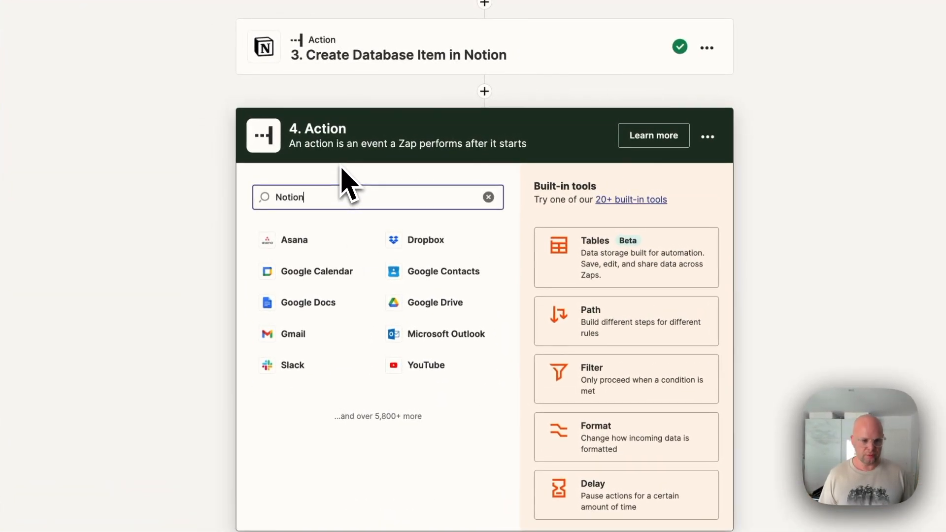
pyautogui.click(327, 226)
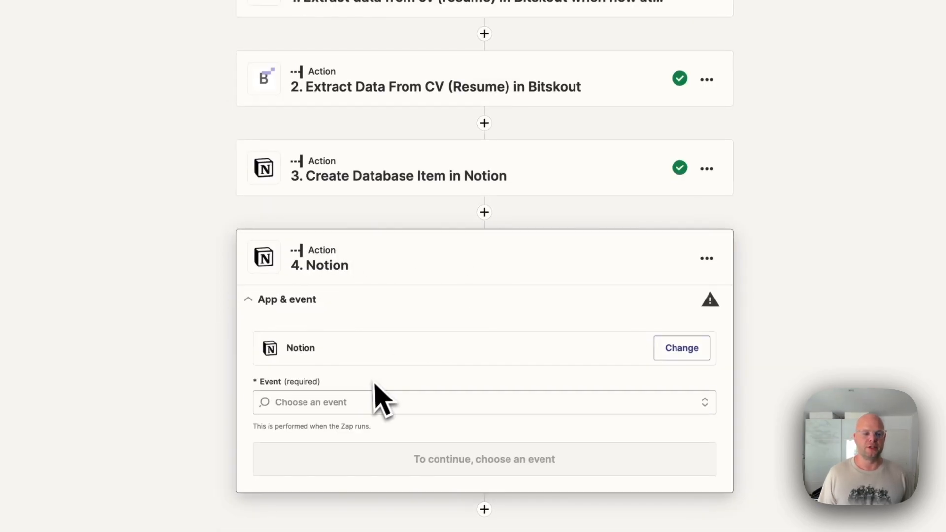
# Switch to Notion's Demos page and add a Files & media property to the CV DB table
pyautogui.click(453, 25)
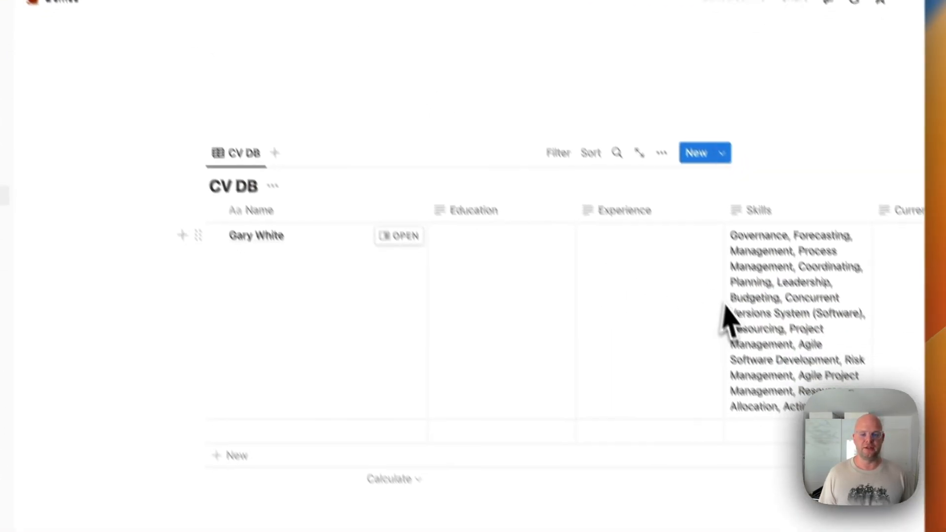
pyautogui.hscroll(10, 727, 316)
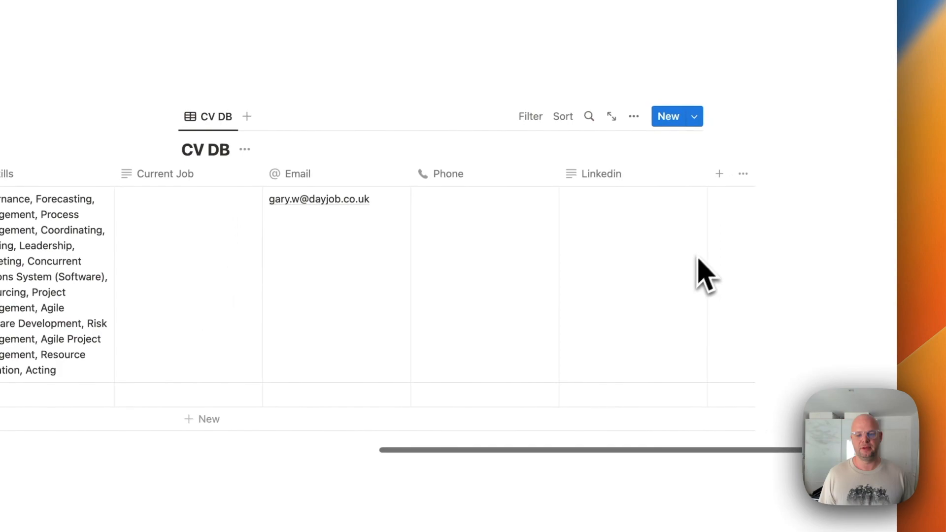
pyautogui.hscroll(-3, 468, 251)
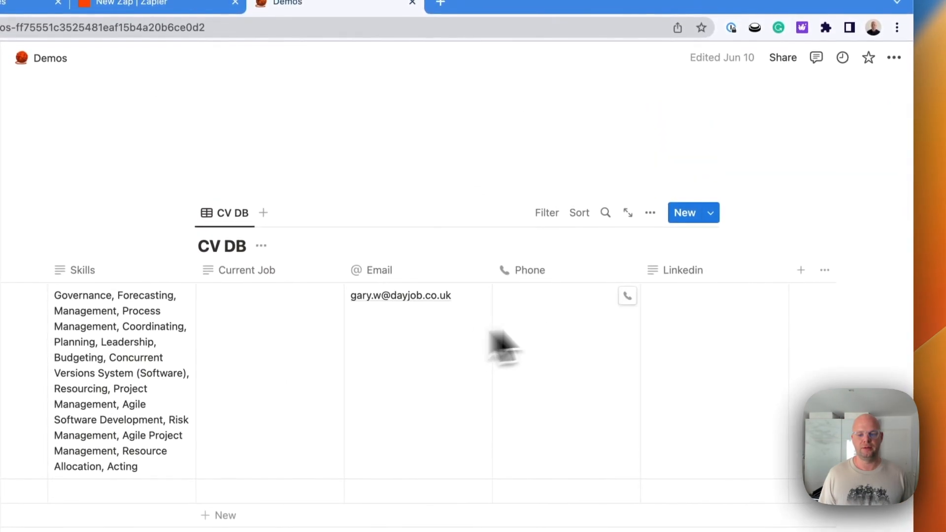
pyautogui.click(783, 175)
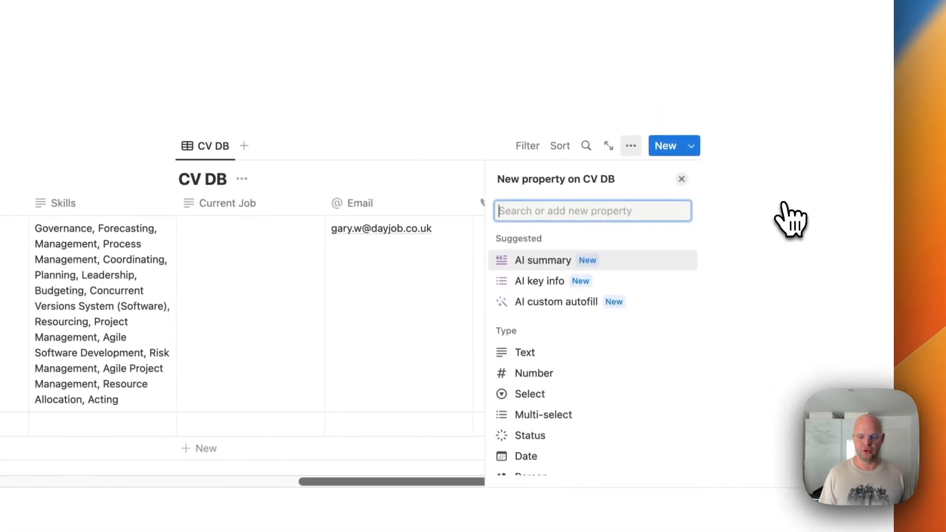
pyautogui.write('File')
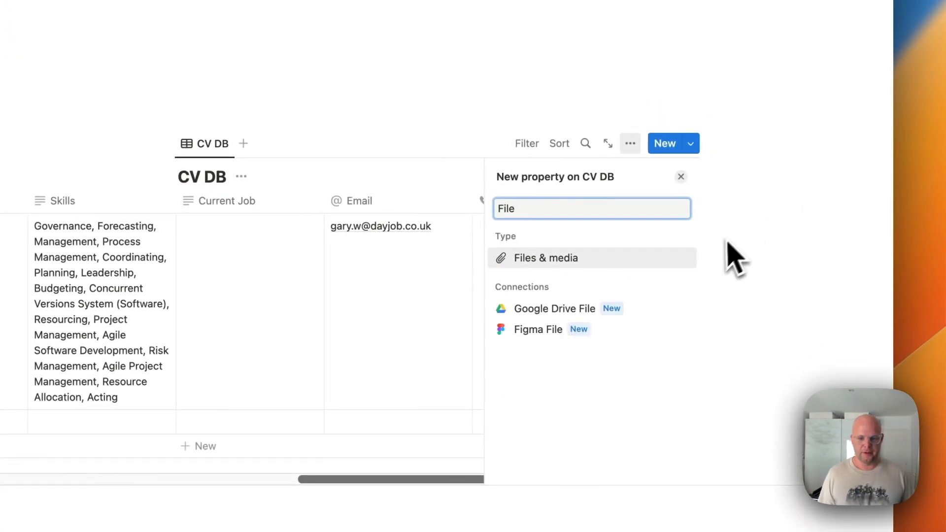
pyautogui.click(685, 261)
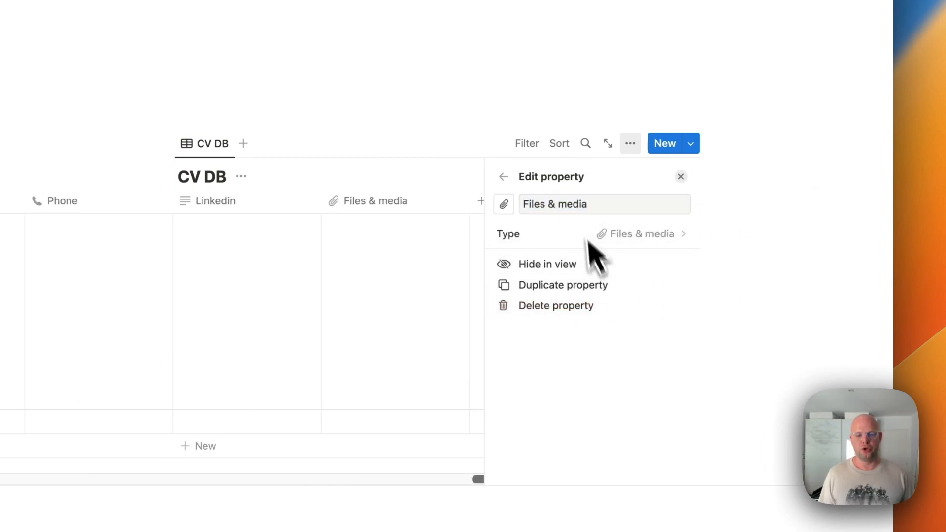
pyautogui.click(280, 292)
# Inspect the candidate row's Files & media cell without adding a file, and return to the Zap in Zapier
pyautogui.click(419, 260)
pyautogui.press('Escape')
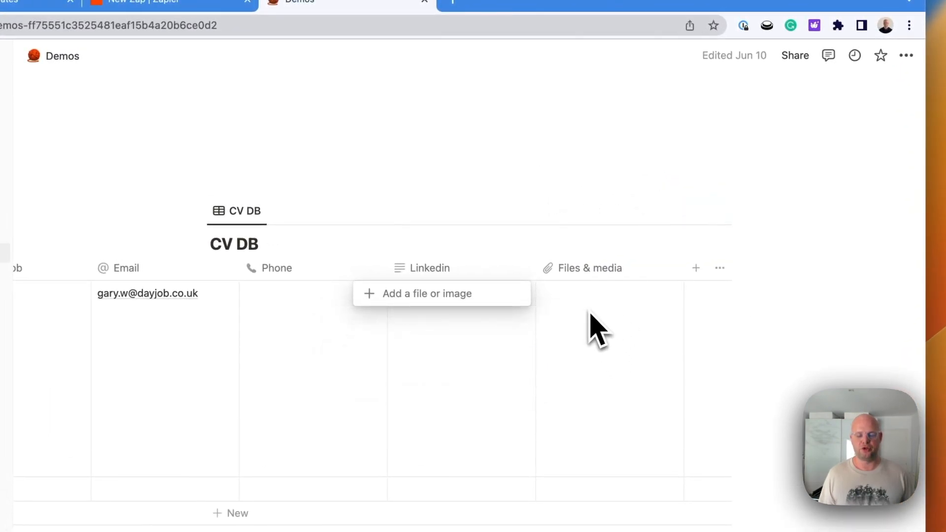
pyautogui.press('Escape')
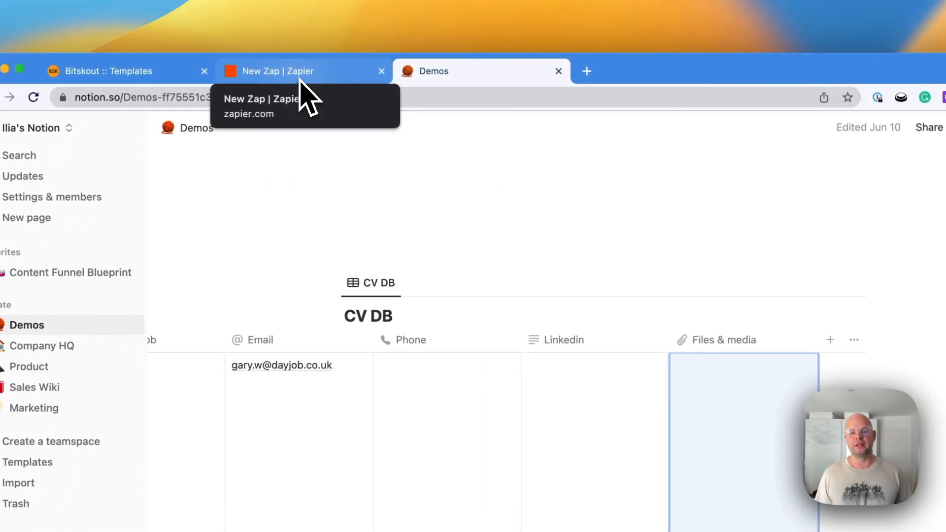
pyautogui.click(303, 78)
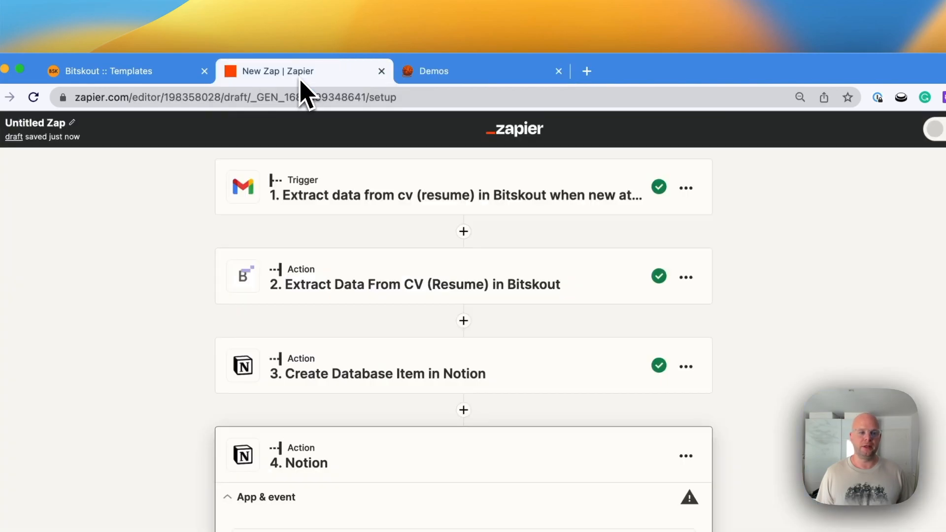